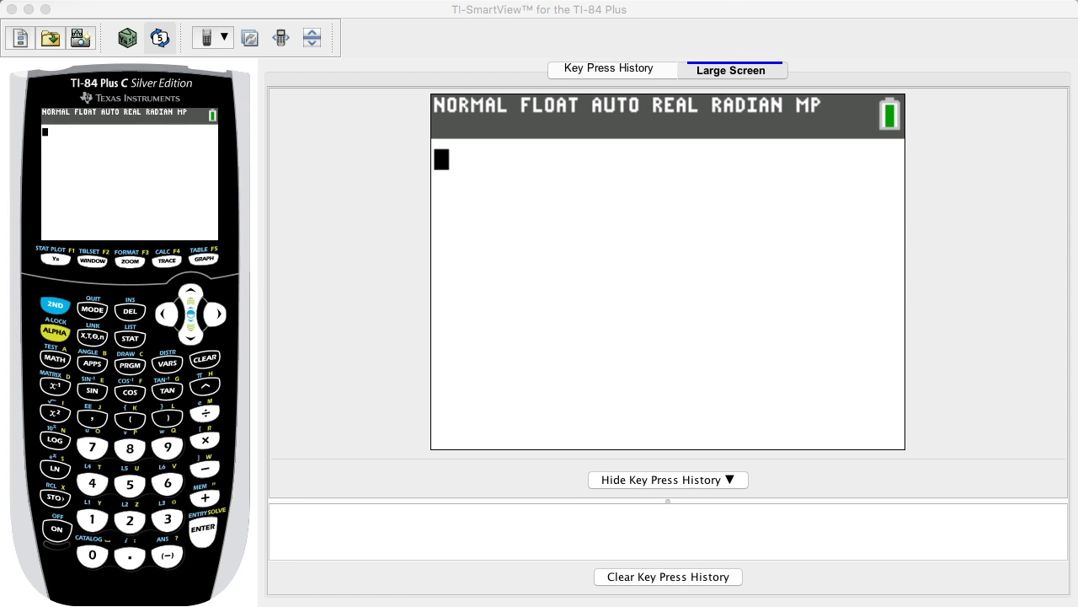
# Step: Open the Z-Test setup from the STAT menu's TESTS section
pyautogui.click(130, 338)
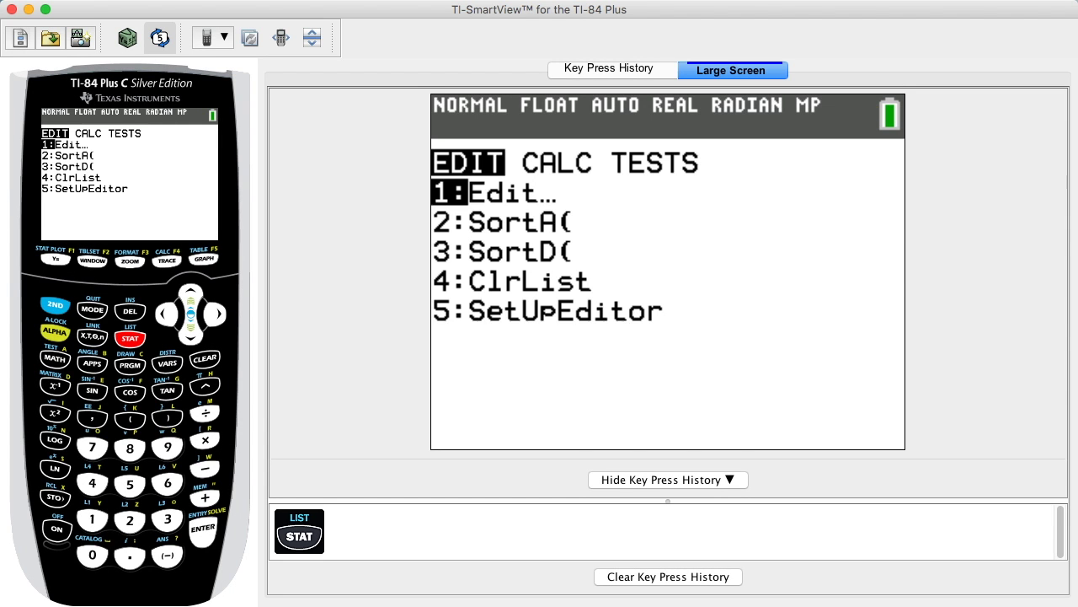
pyautogui.press('Right')
pyautogui.press('Right')
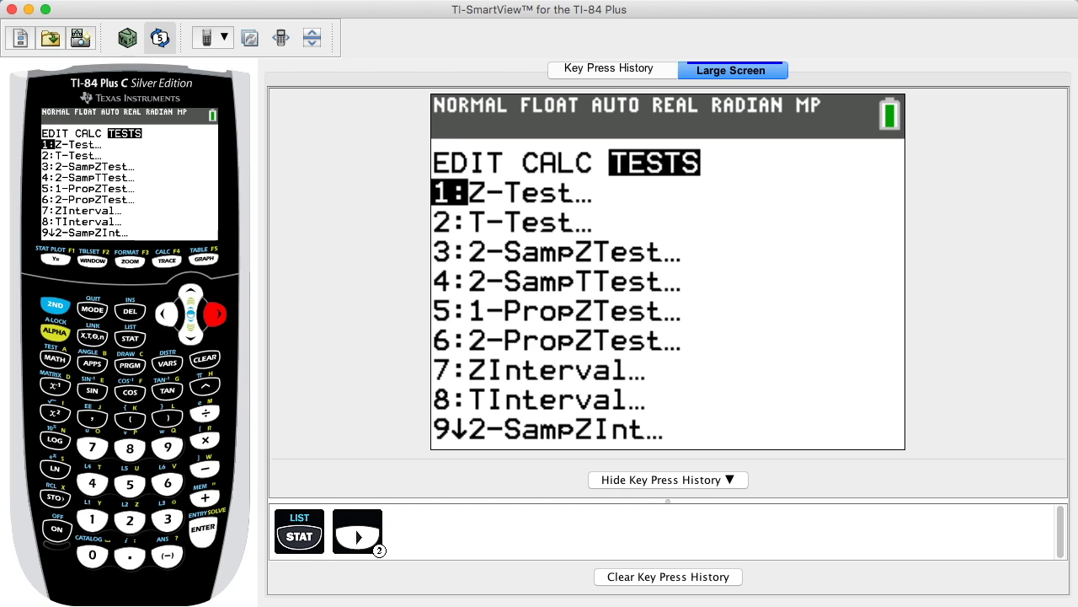
pyautogui.press('1')
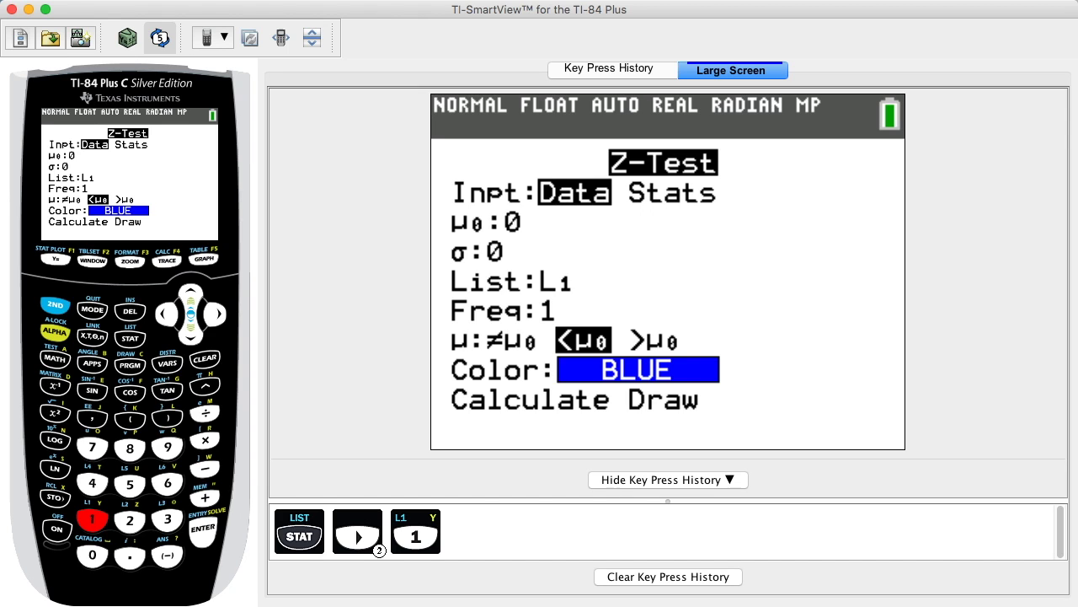
pyautogui.press('Right')
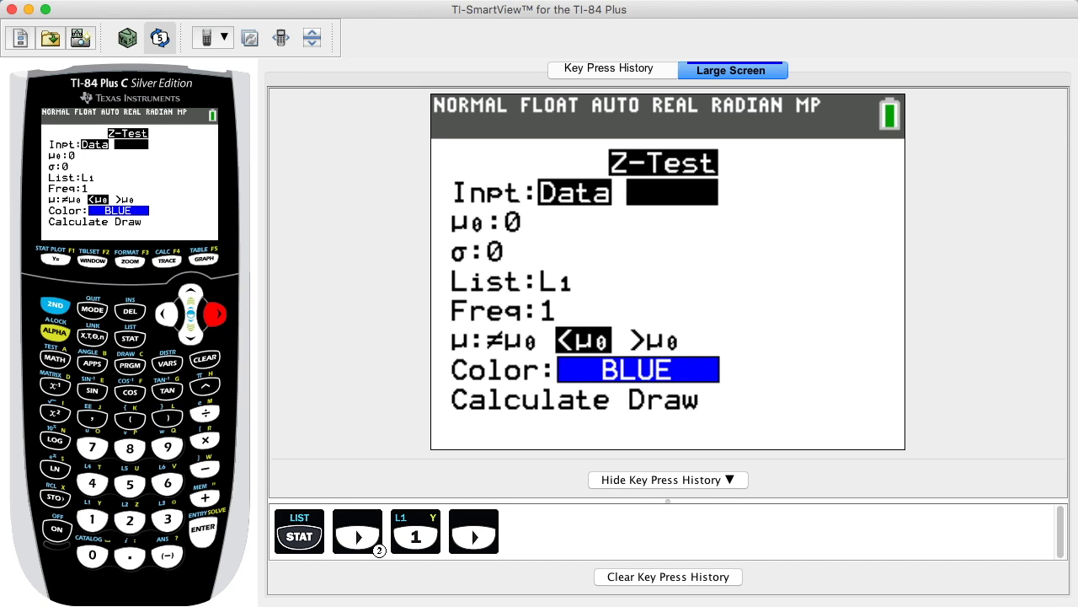
pyautogui.press('Left')
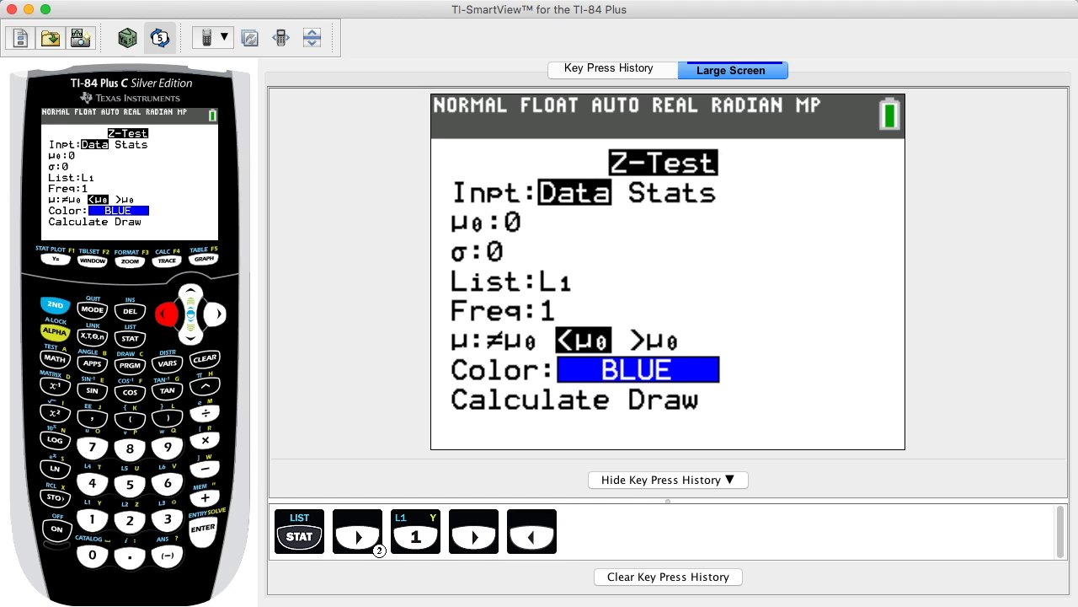
pyautogui.press('Right')
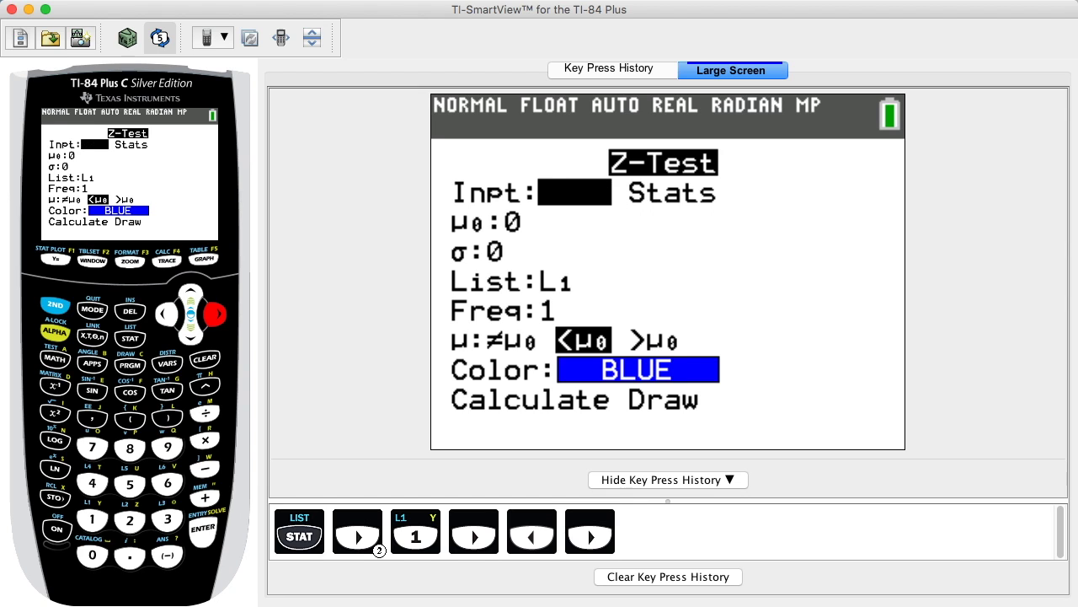
pyautogui.press('Left')
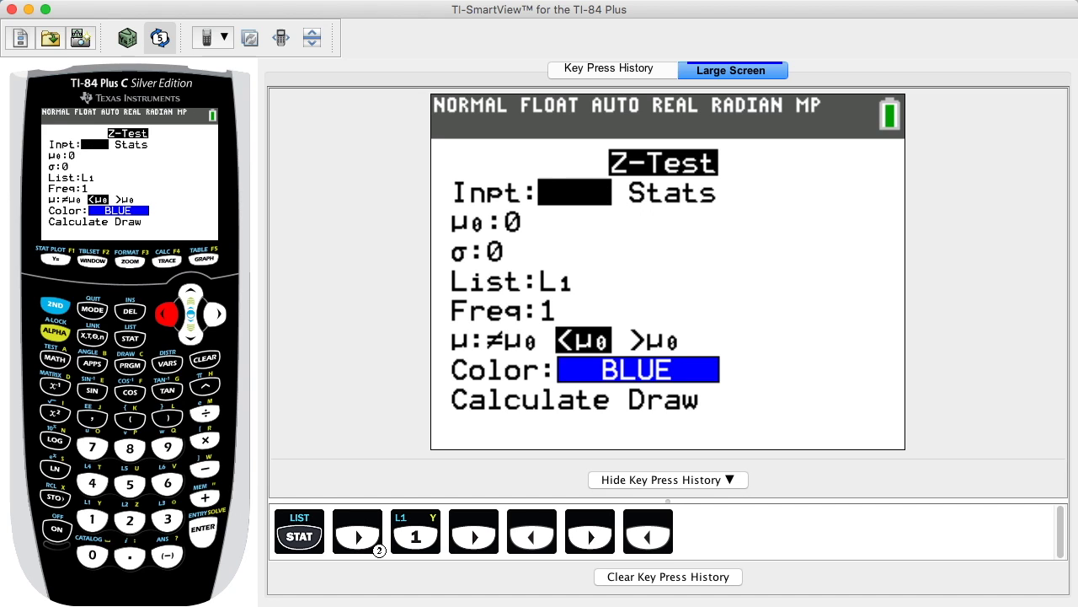
pyautogui.press('Right')
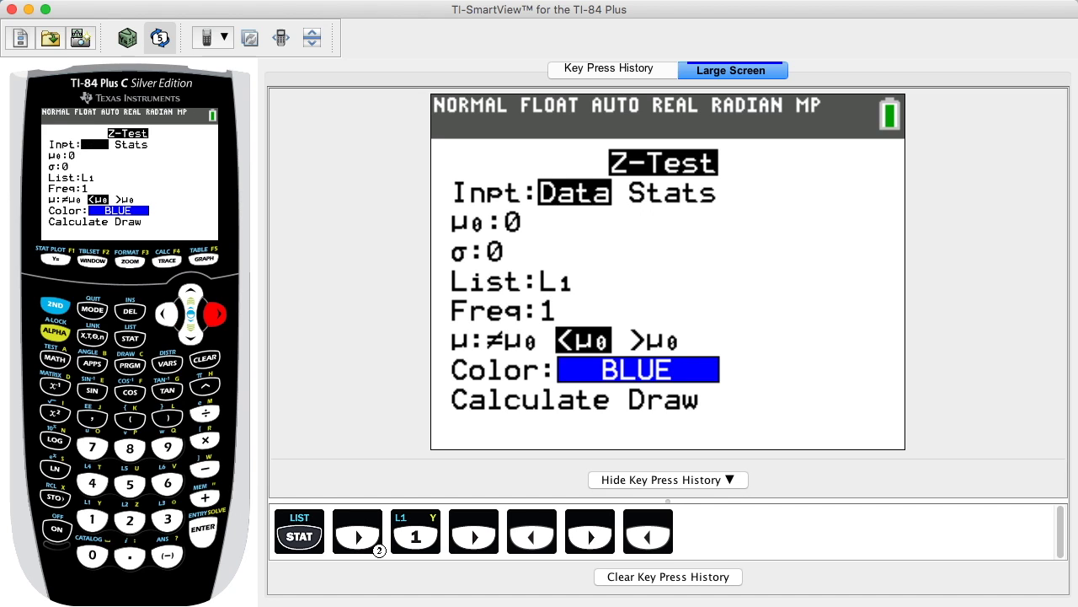
pyautogui.press('Return')
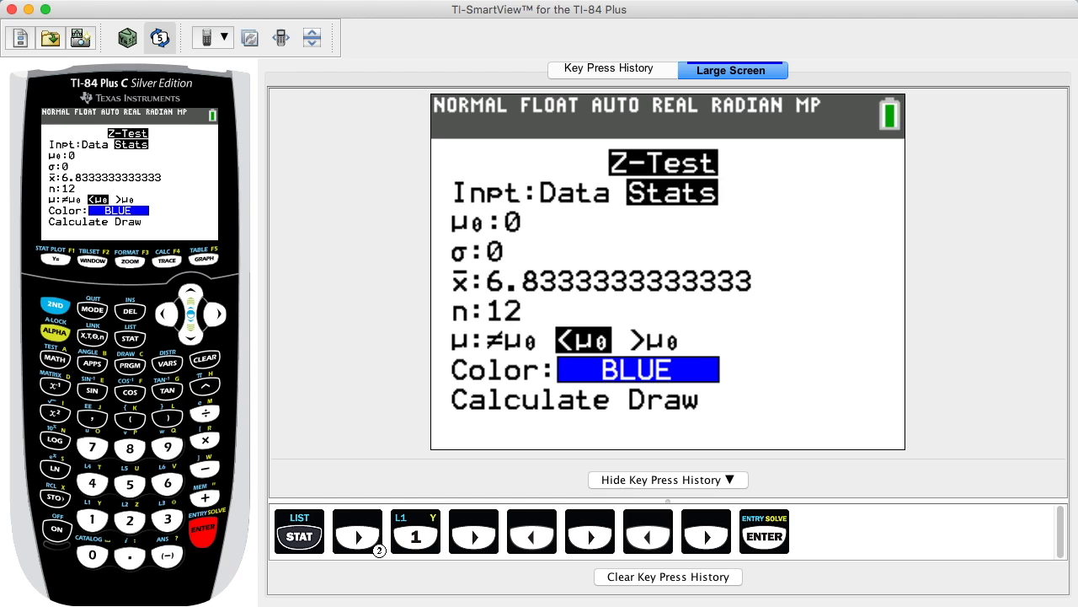
pyautogui.press('Left')
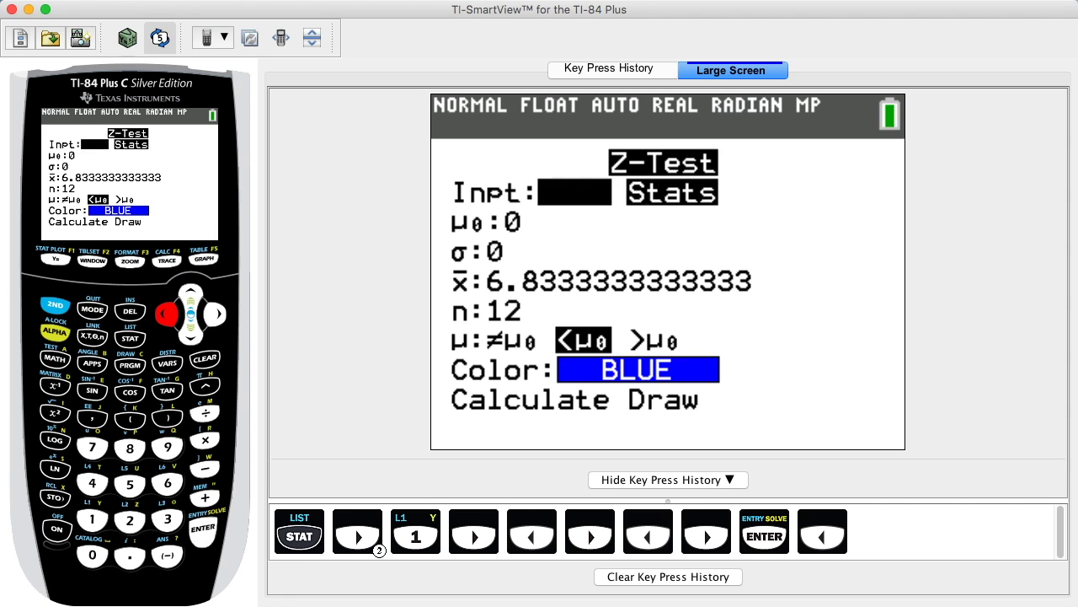
pyautogui.press('Return')
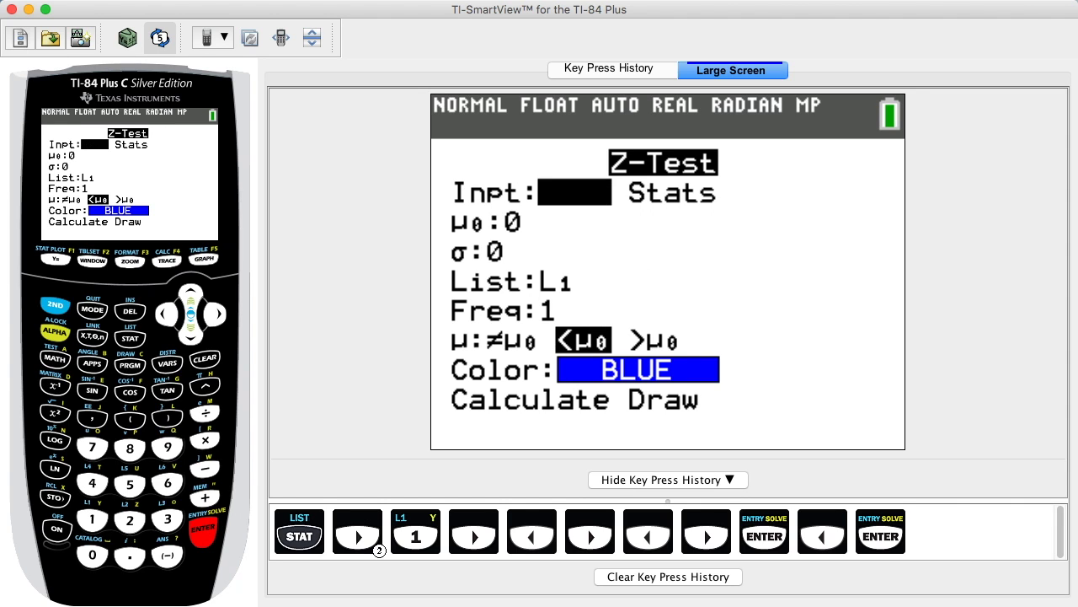
pyautogui.press('Down')
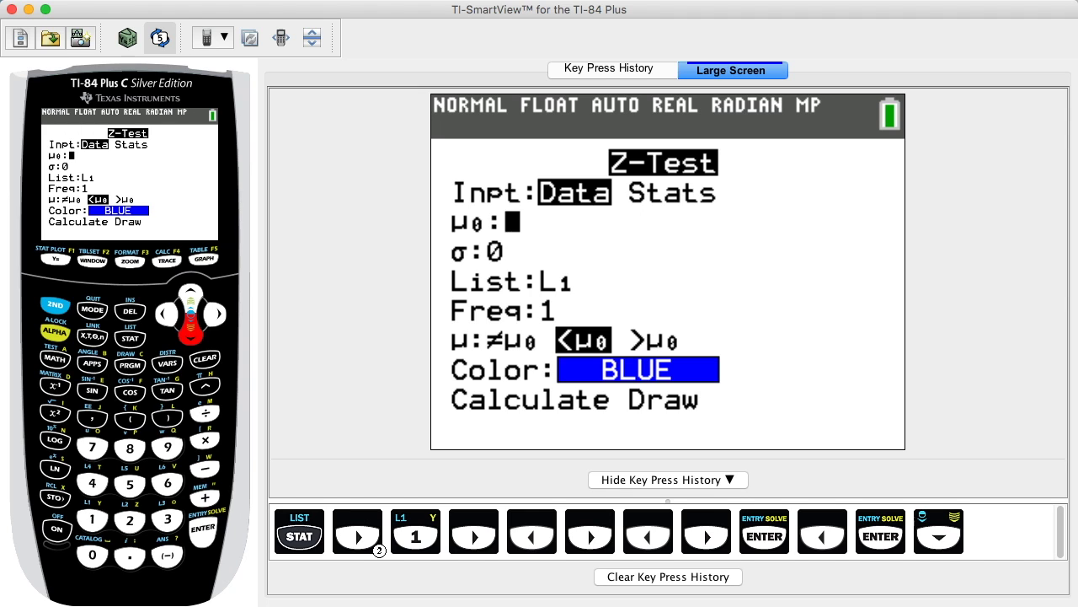
# Step: Enter μ0 = 7 and σ = 1.99240984 in the Z-Test setup
pyautogui.write('7')
pyautogui.press('Return')
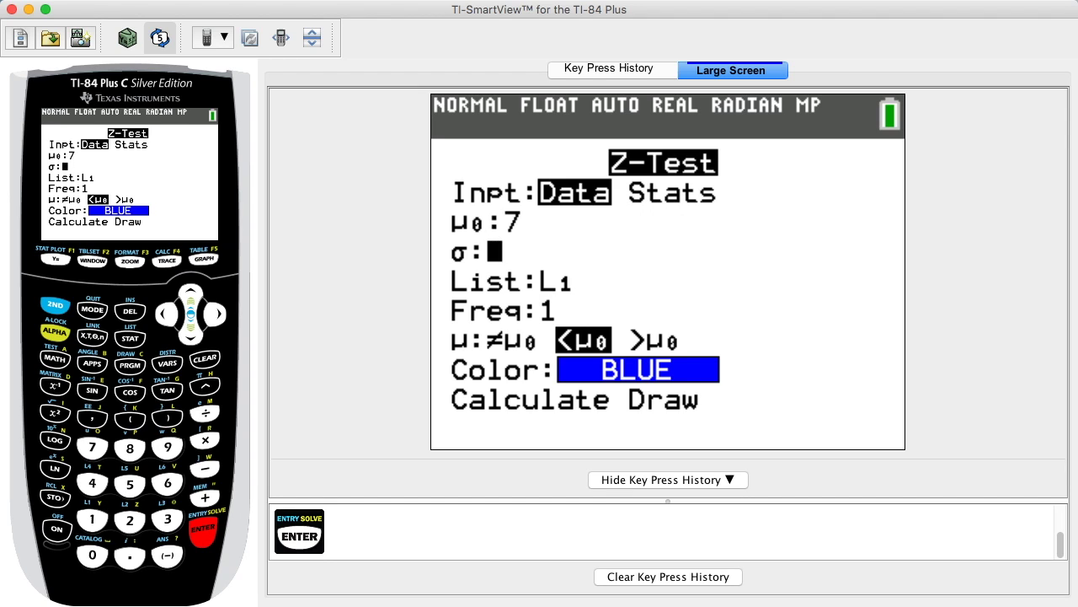
pyautogui.write('1.')
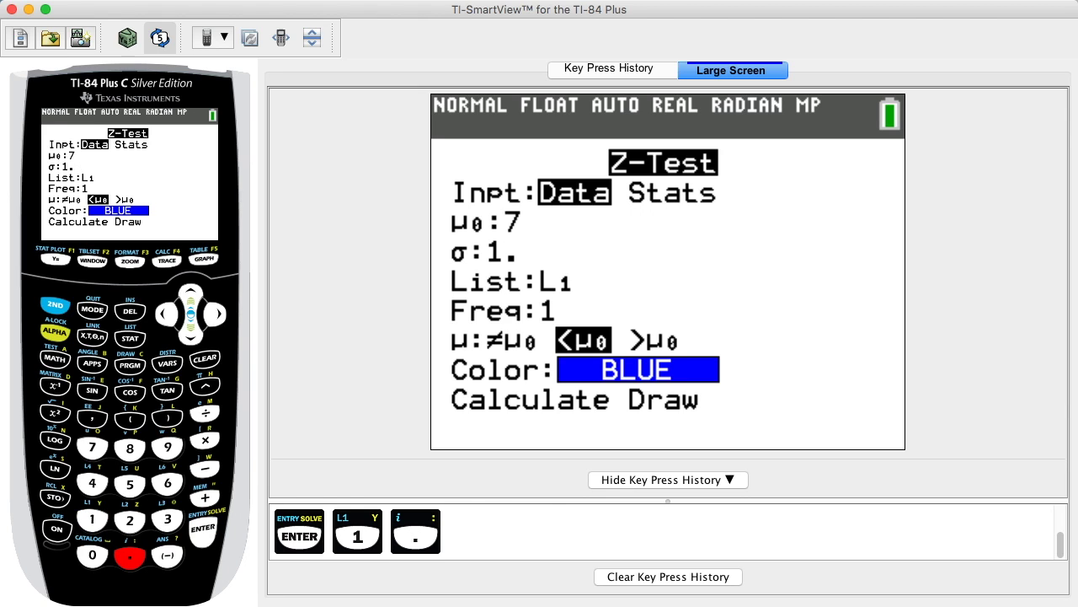
pyautogui.write('99240')
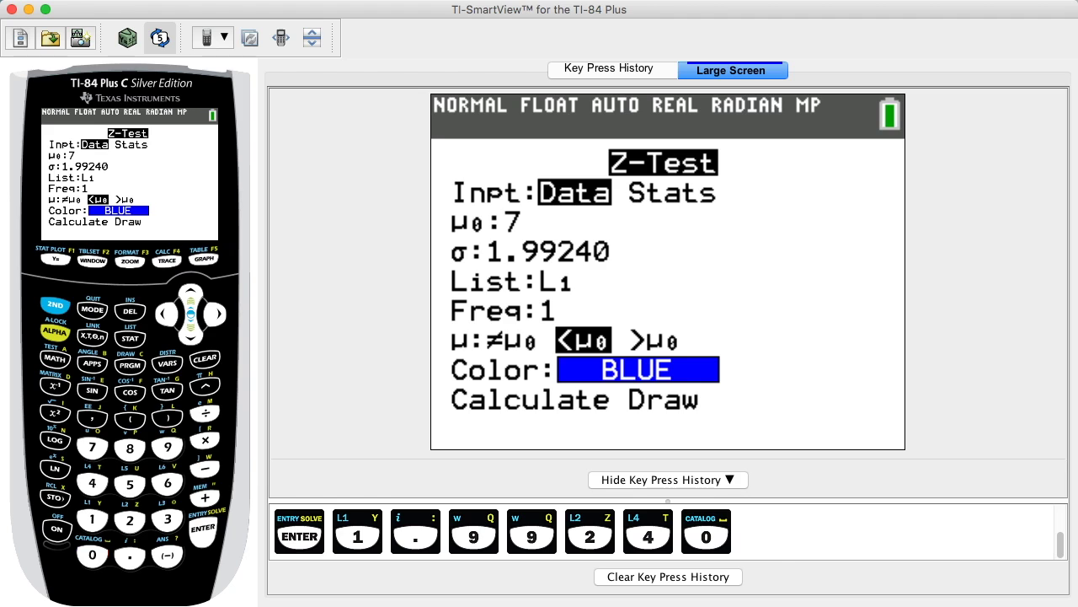
pyautogui.write('984')
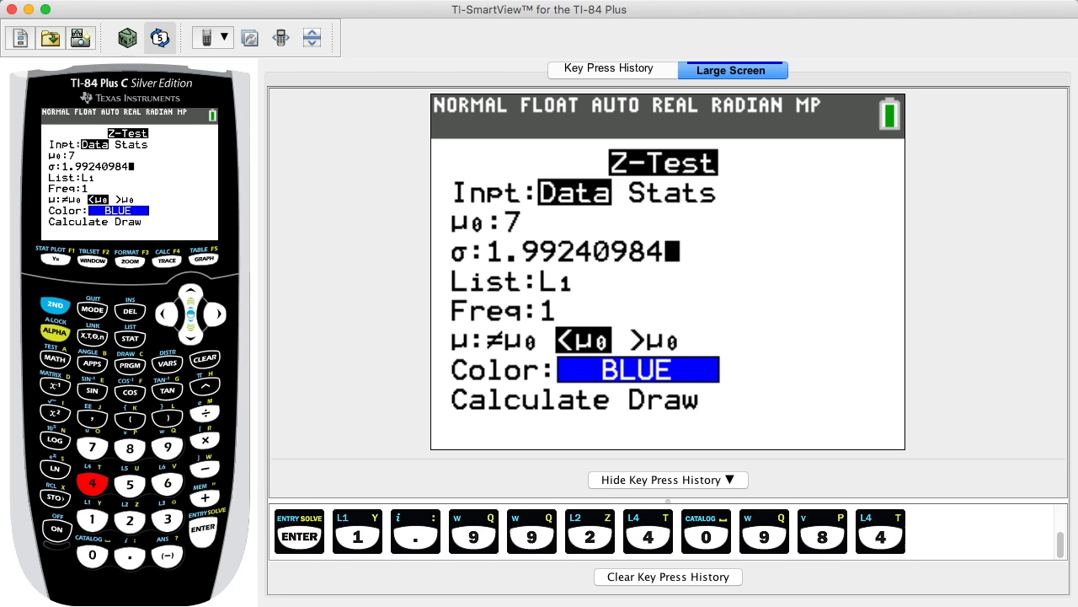
pyautogui.press('Return')
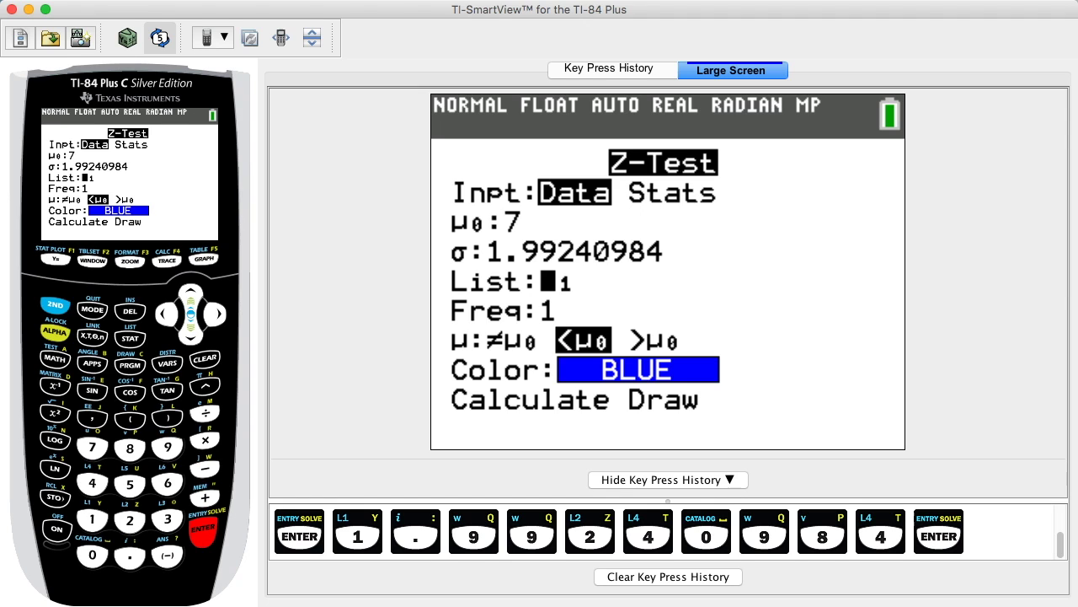
pyautogui.press('shift')
# Step: Set the data list to L1, keep Freq at 1, and move to the μ<μ0 alternative
pyautogui.press('1')
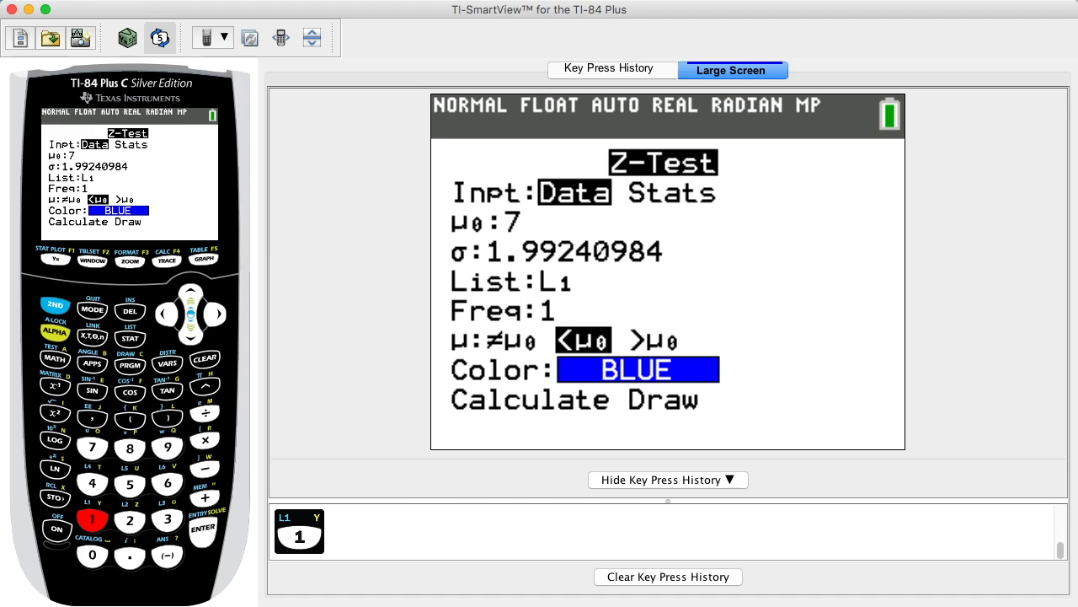
pyautogui.press('Return')
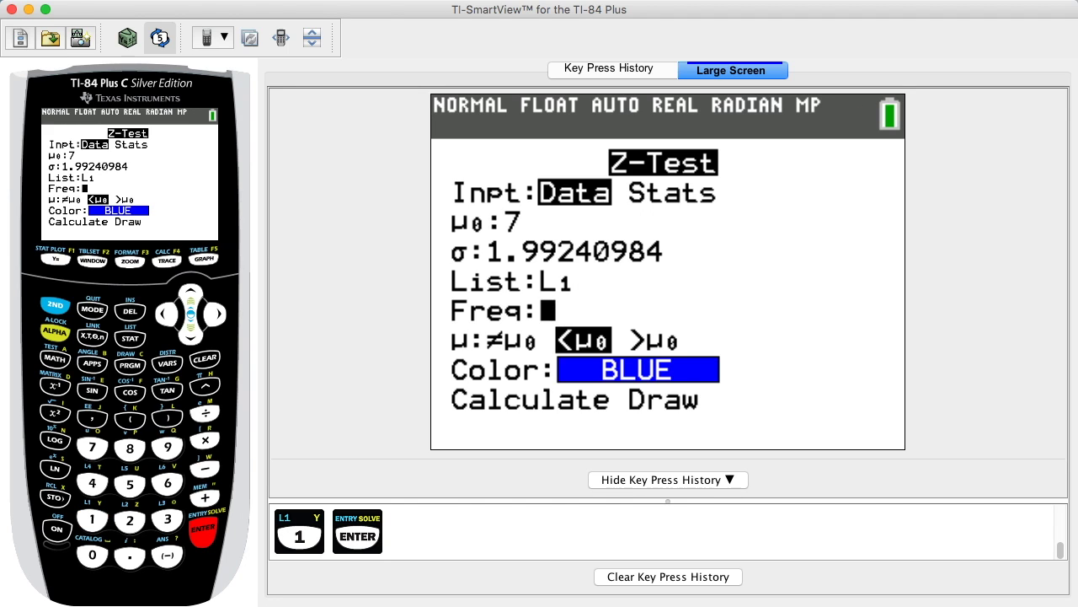
pyautogui.press('Return')
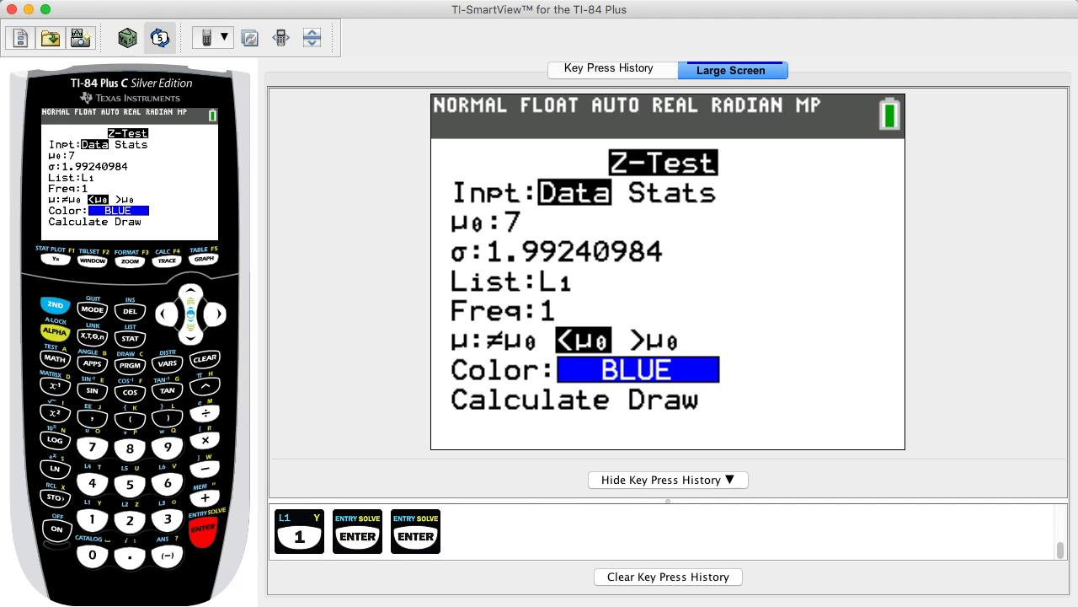
pyautogui.press('Right')
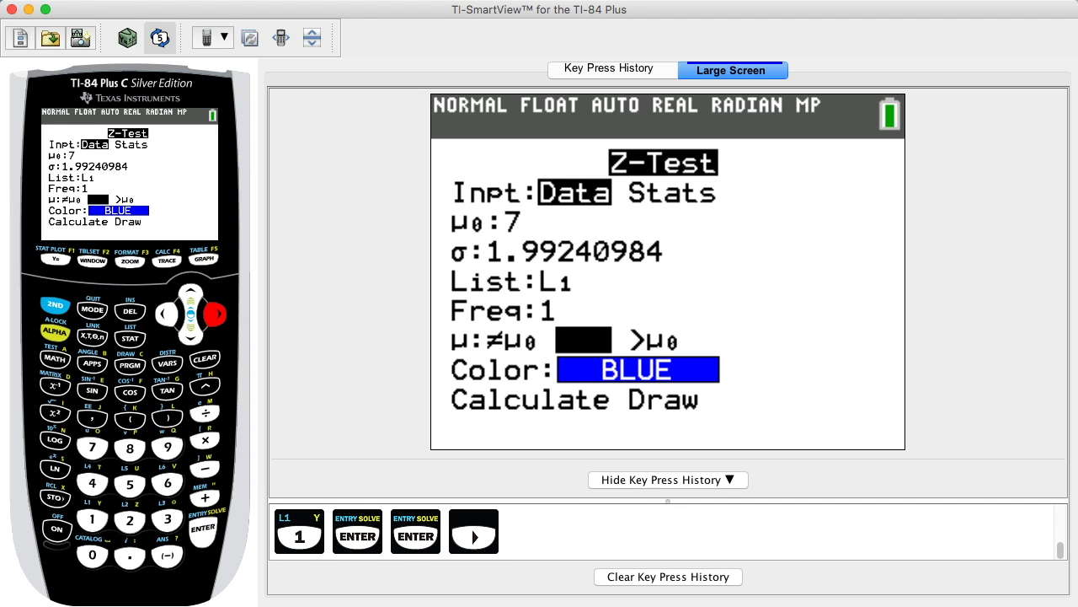
pyautogui.press('Right')
pyautogui.press('Left')
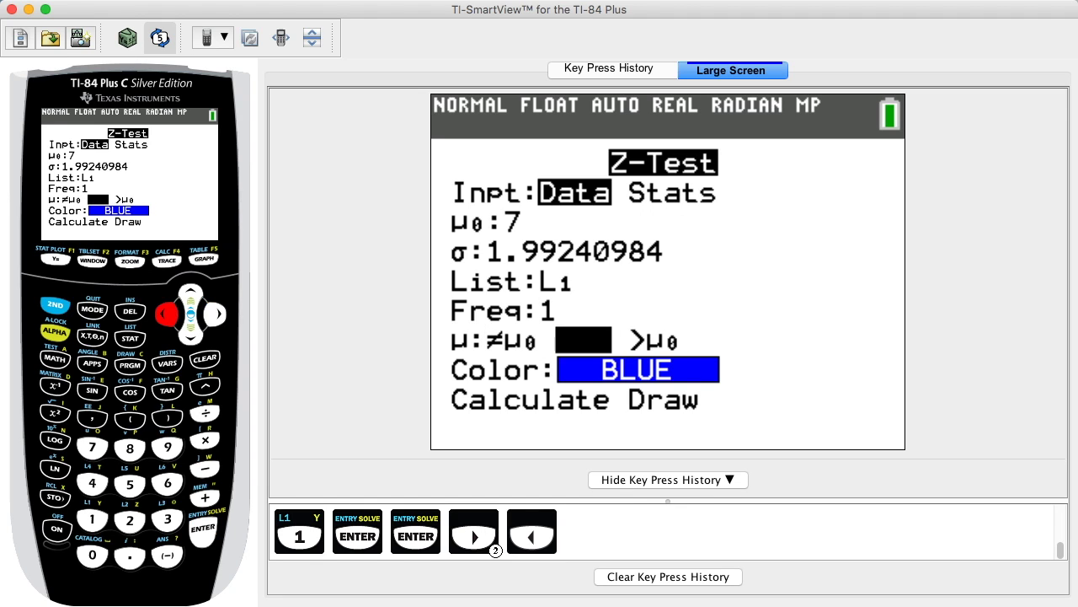
pyautogui.press('Left')
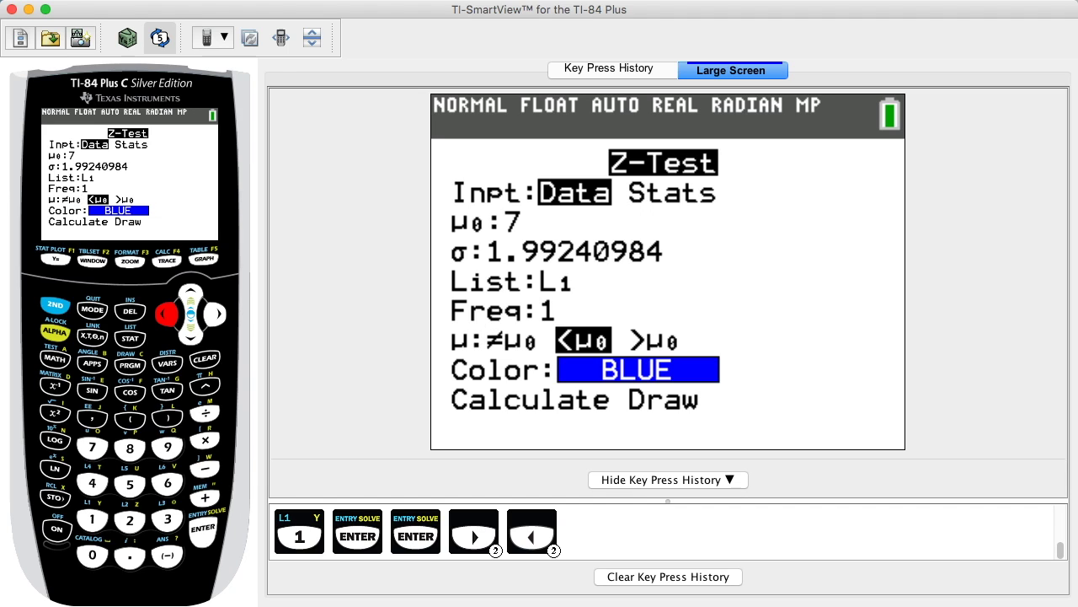
pyautogui.press('Return')
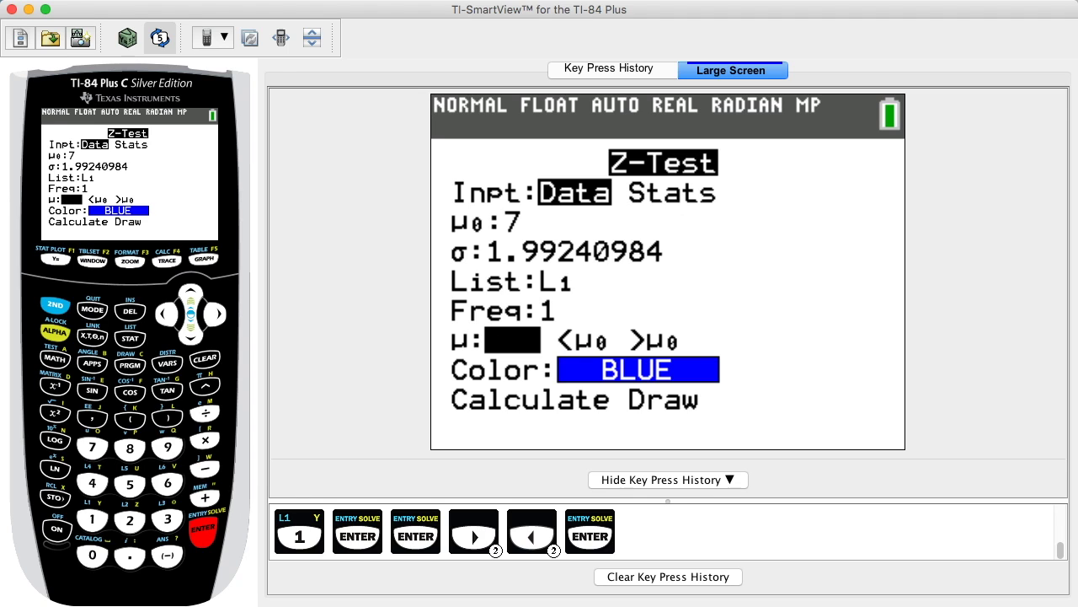
pyautogui.press('Right')
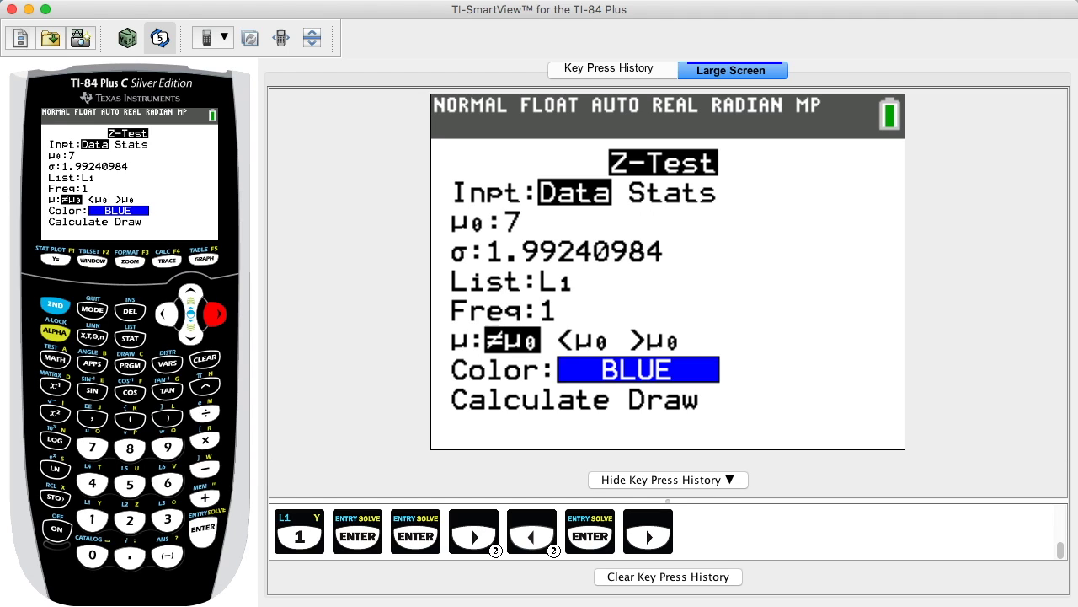
pyautogui.press('Return')
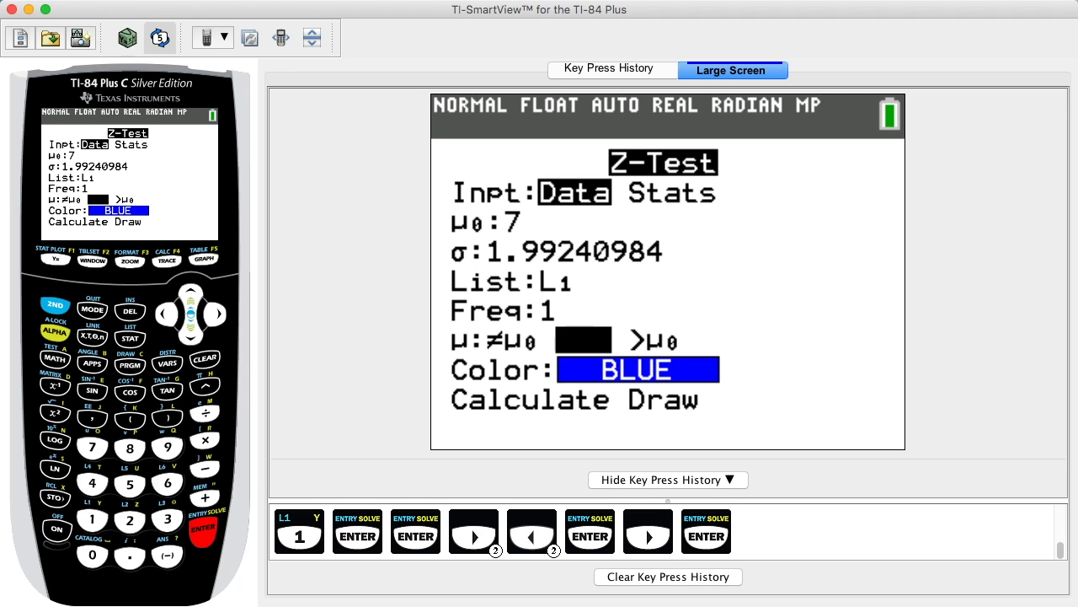
pyautogui.press('Right')
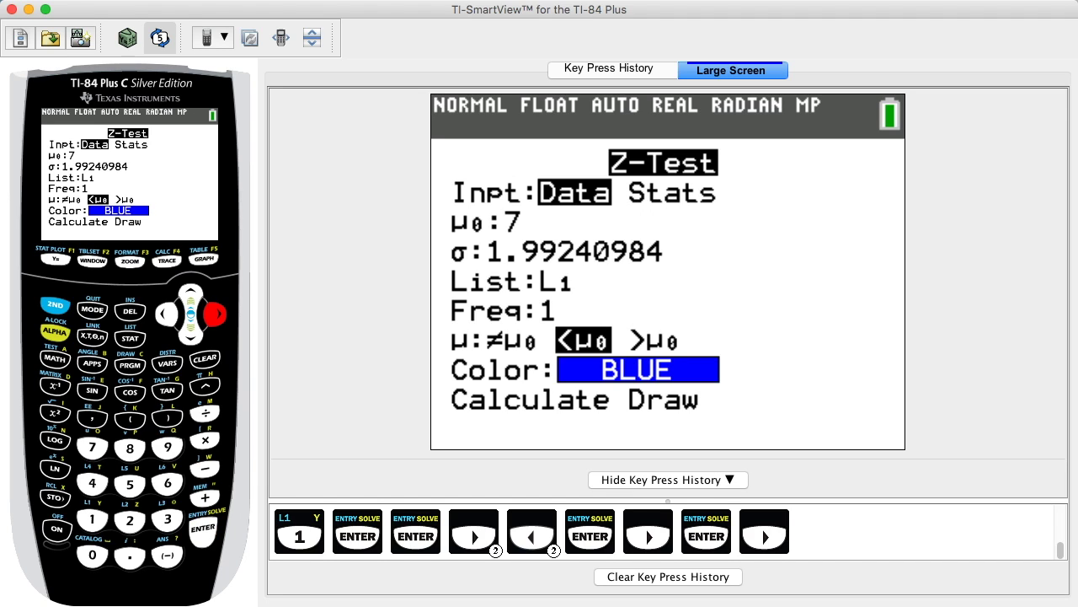
pyautogui.press('Return')
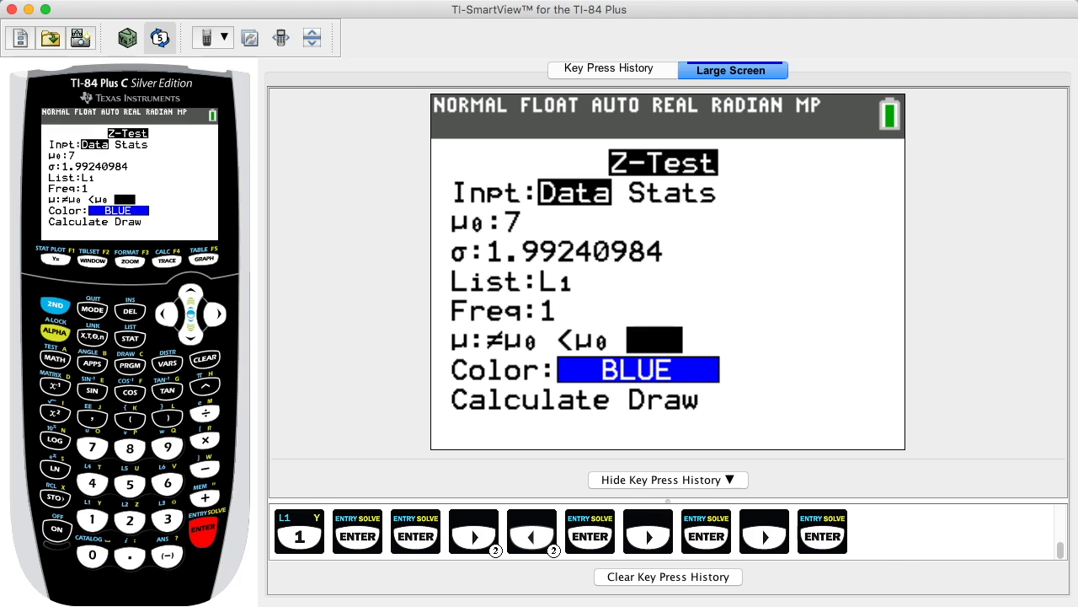
pyautogui.press('Left')
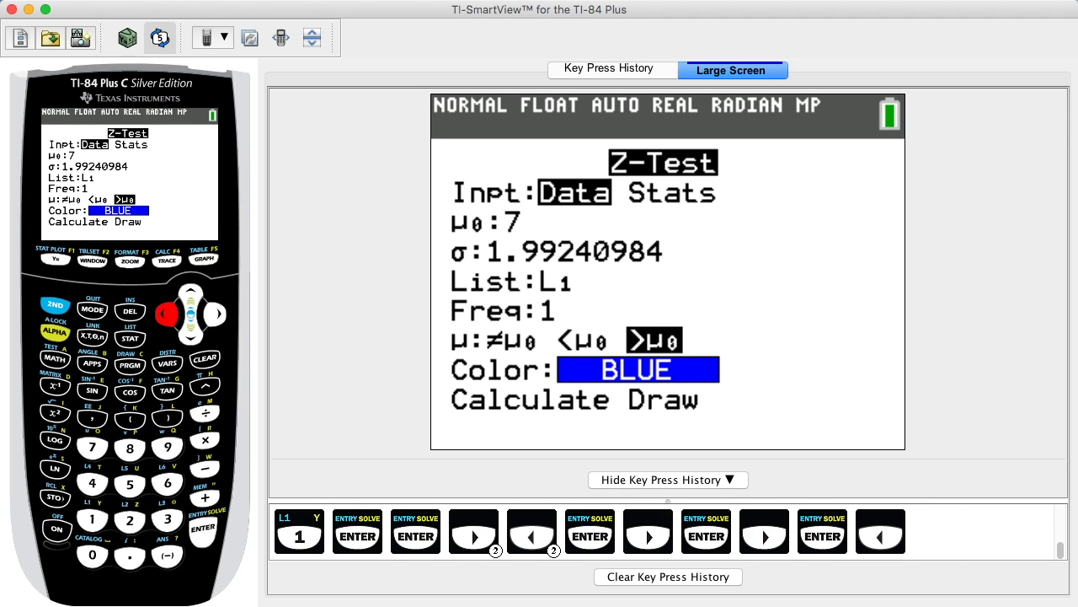
pyautogui.press('Return')
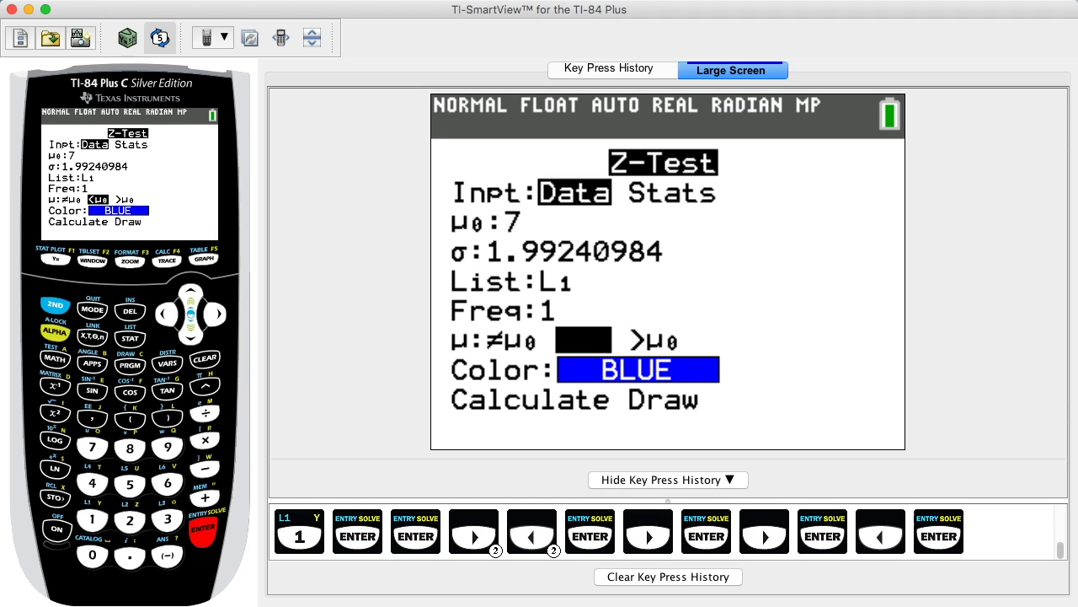
# Step: Calculate the Z-Test, giving z=-.2897748533, p=.3859943064, x̄=6.833333333 and n=12
pyautogui.press('Down')
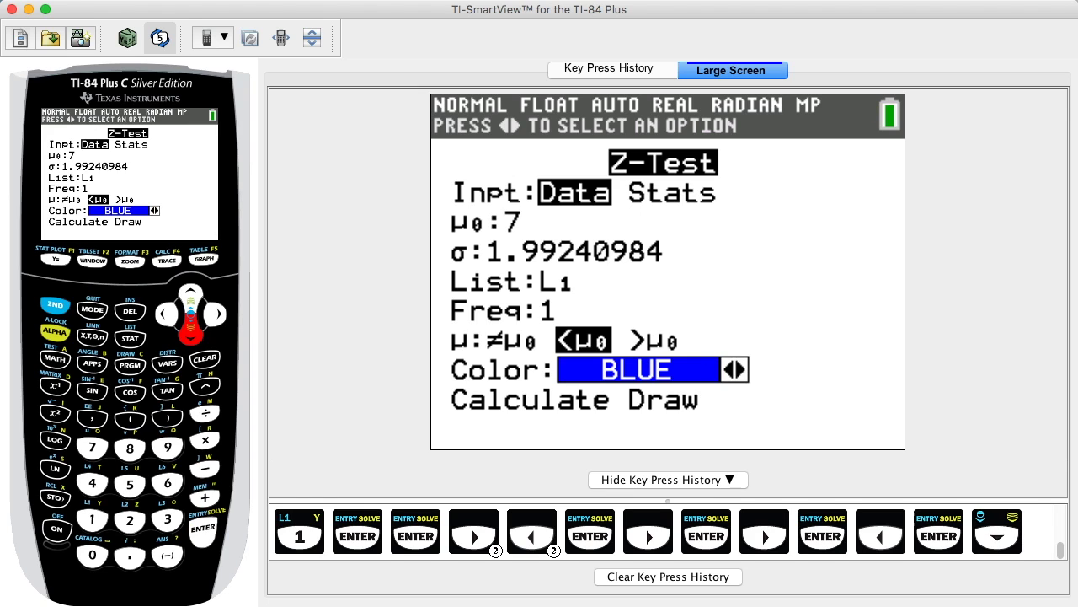
pyautogui.press('Down')
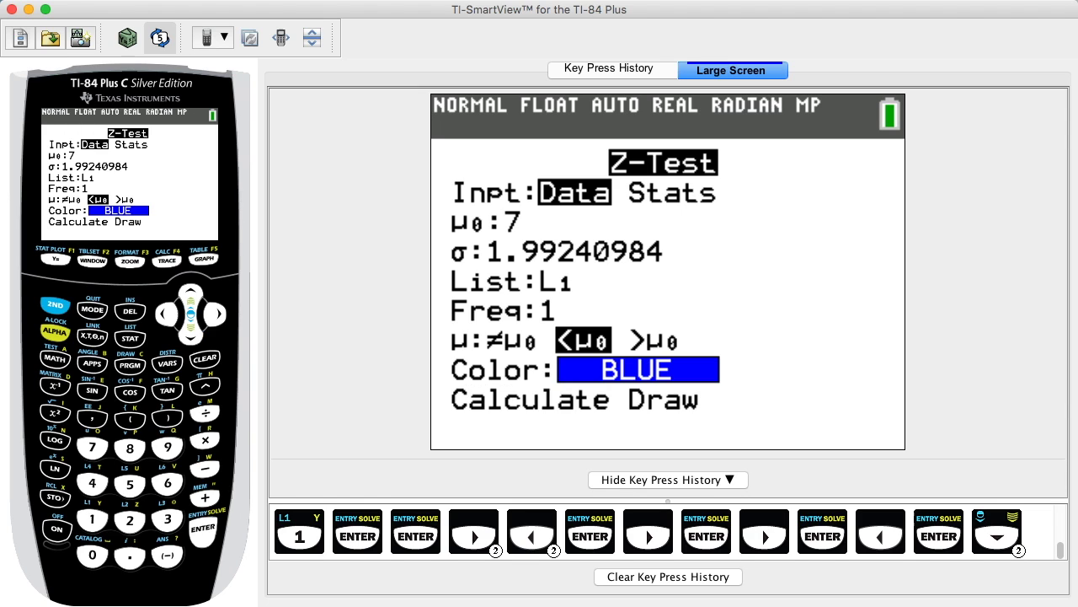
pyautogui.press('Return')
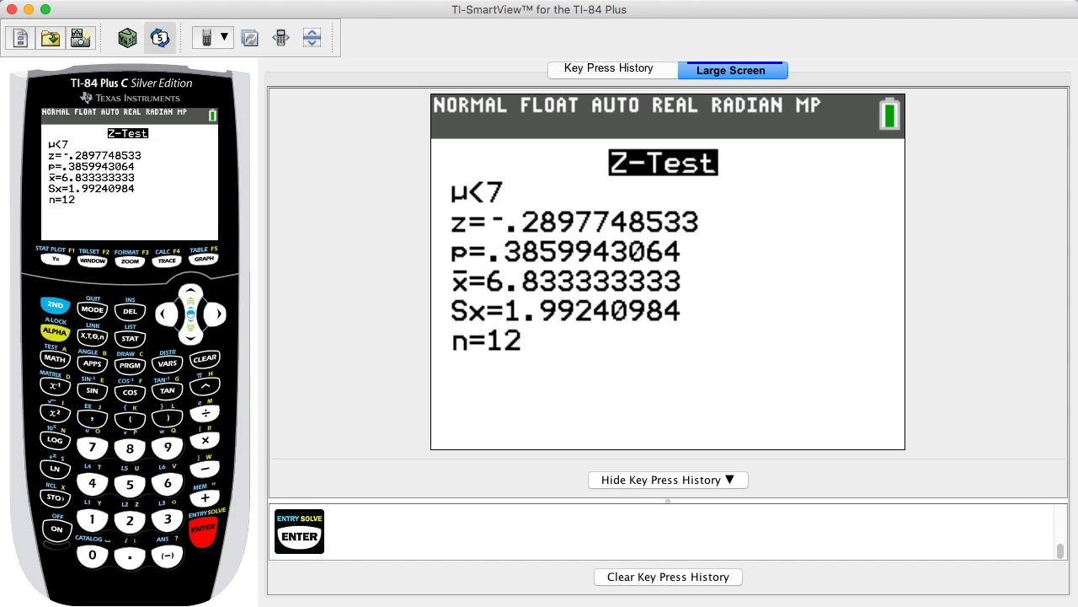